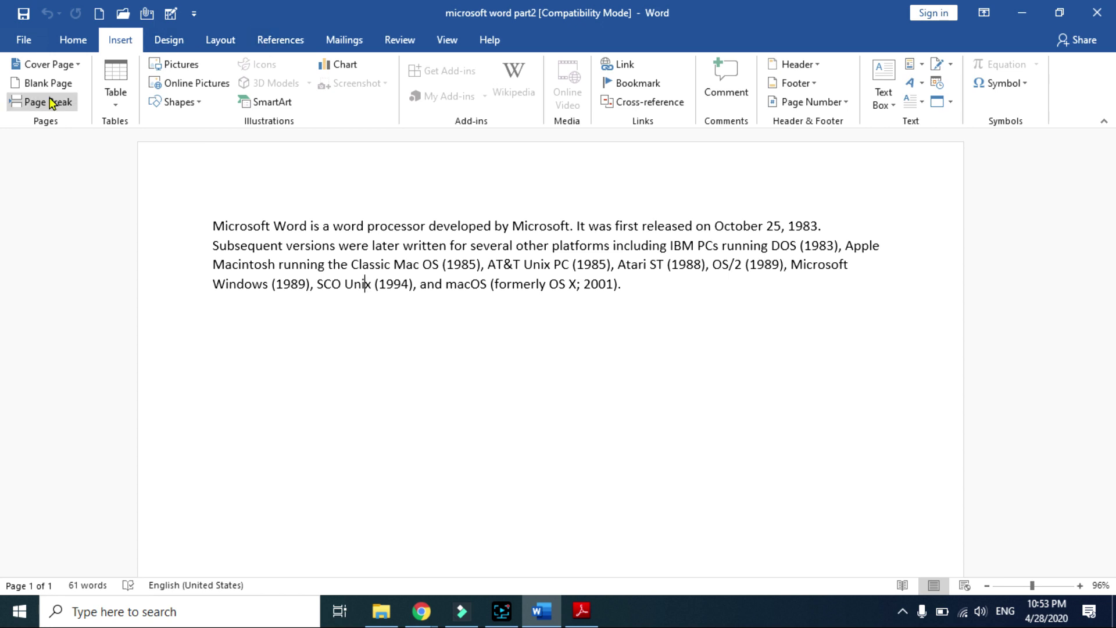
# - Switch the ribbon to the Home tab to show the formatting commands
pyautogui.click(74, 40)
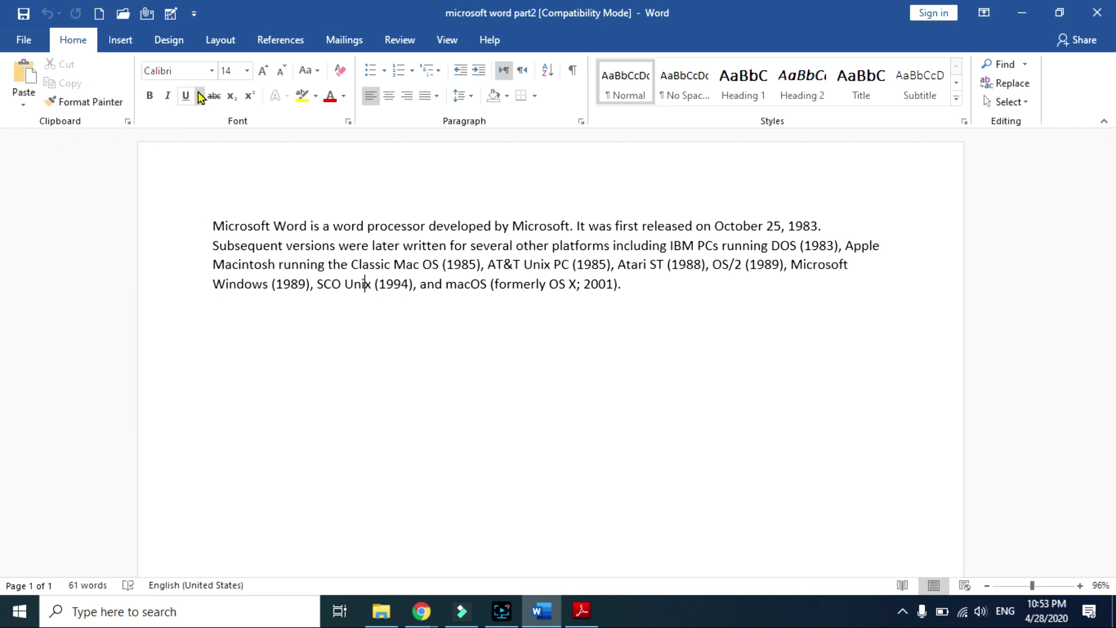
# - Open Word Options at the Customize Ribbon page
pyautogui.click(24, 39)
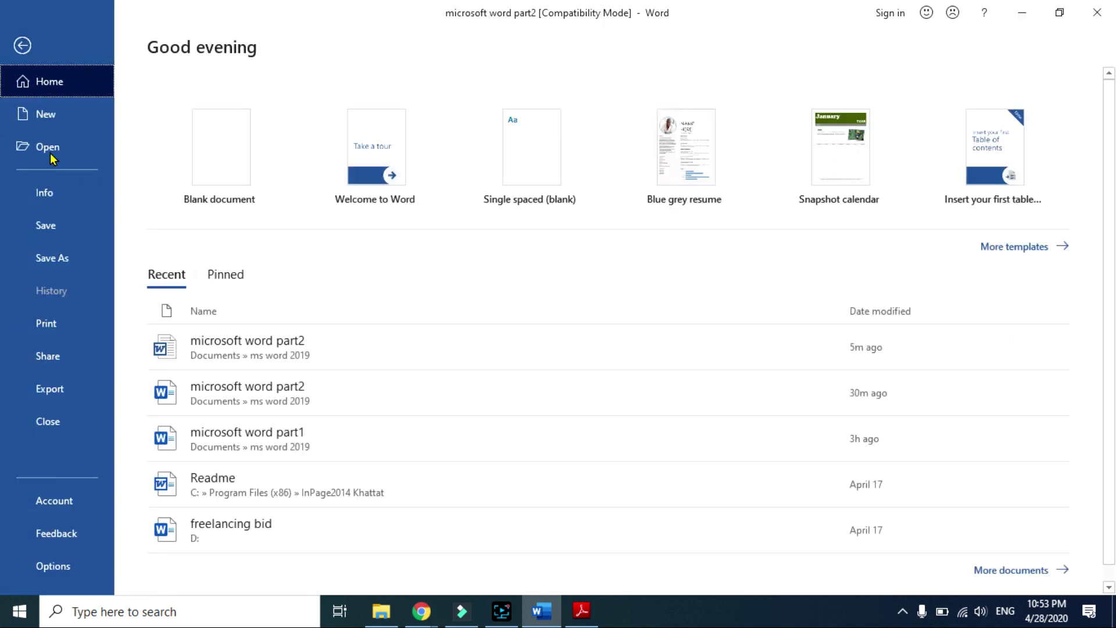
pyautogui.click(59, 566)
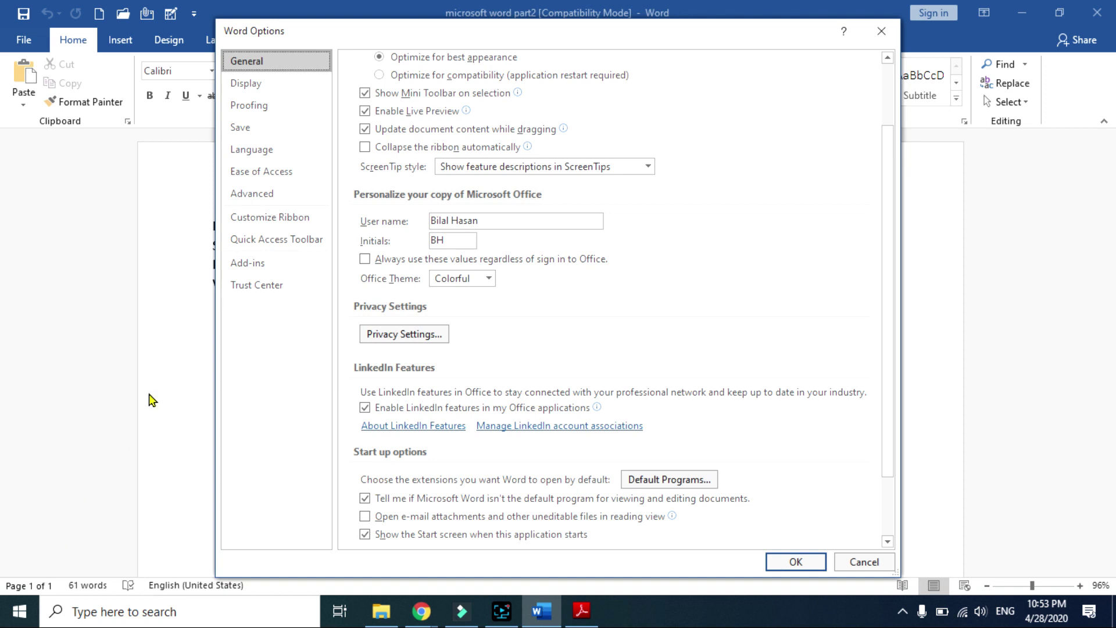
pyautogui.click(281, 226)
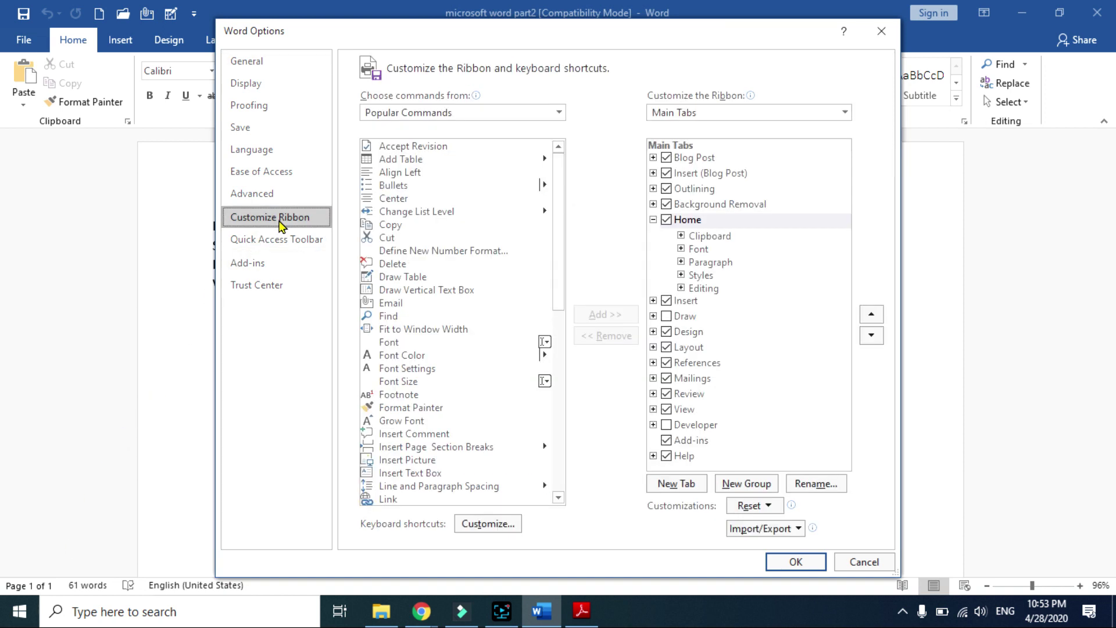
# - Add a new custom tab after Home and rename it to the user's name
pyautogui.click(677, 491)
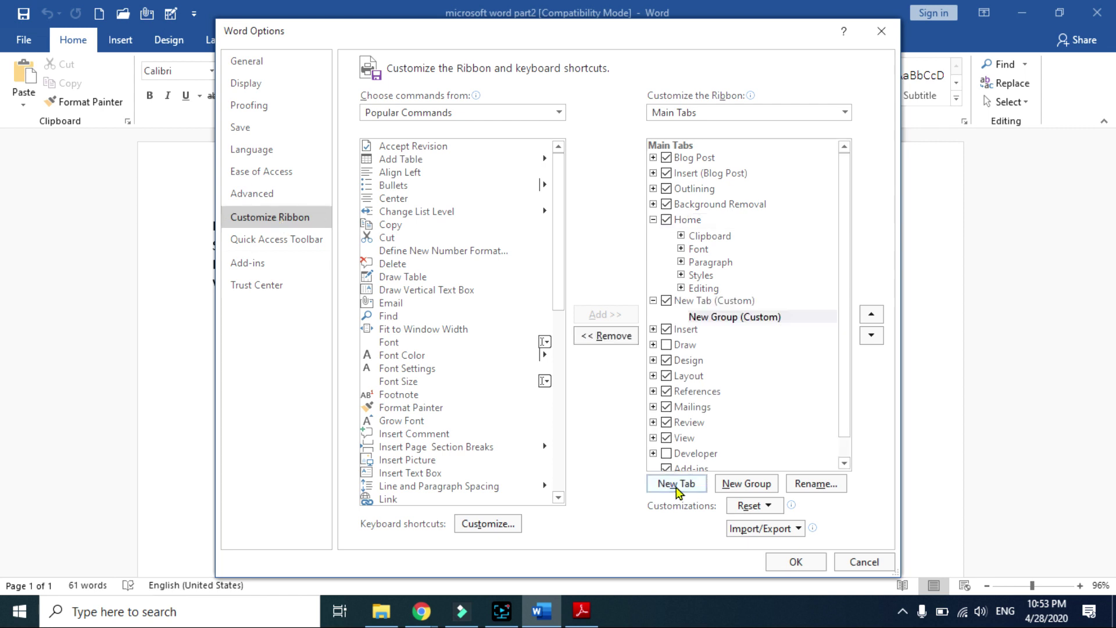
pyautogui.click(725, 302)
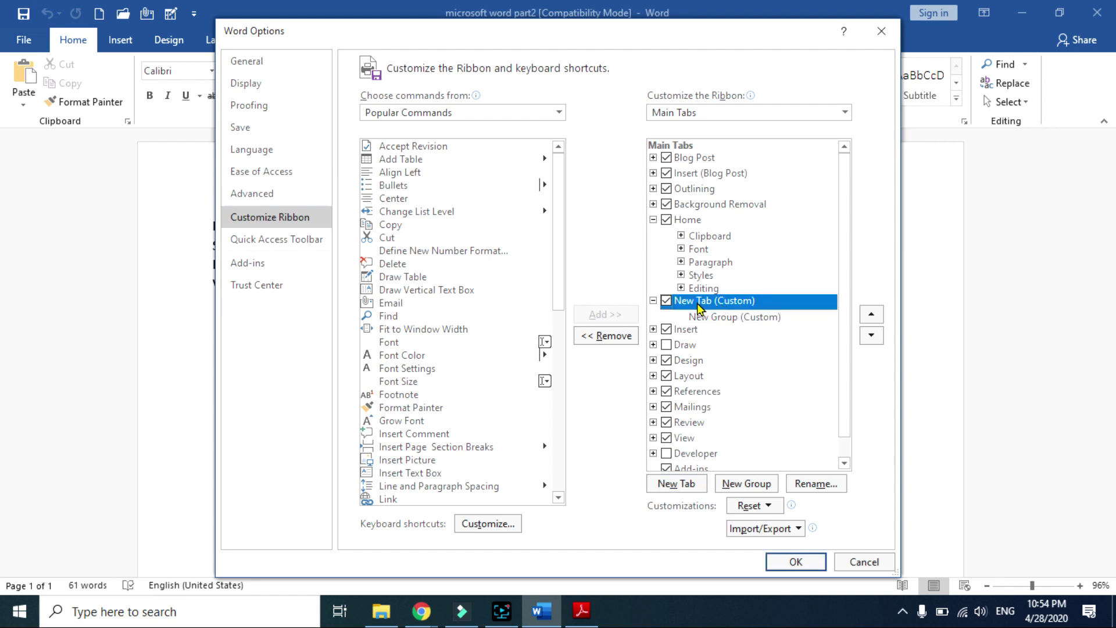
pyautogui.rightClick(700, 308)
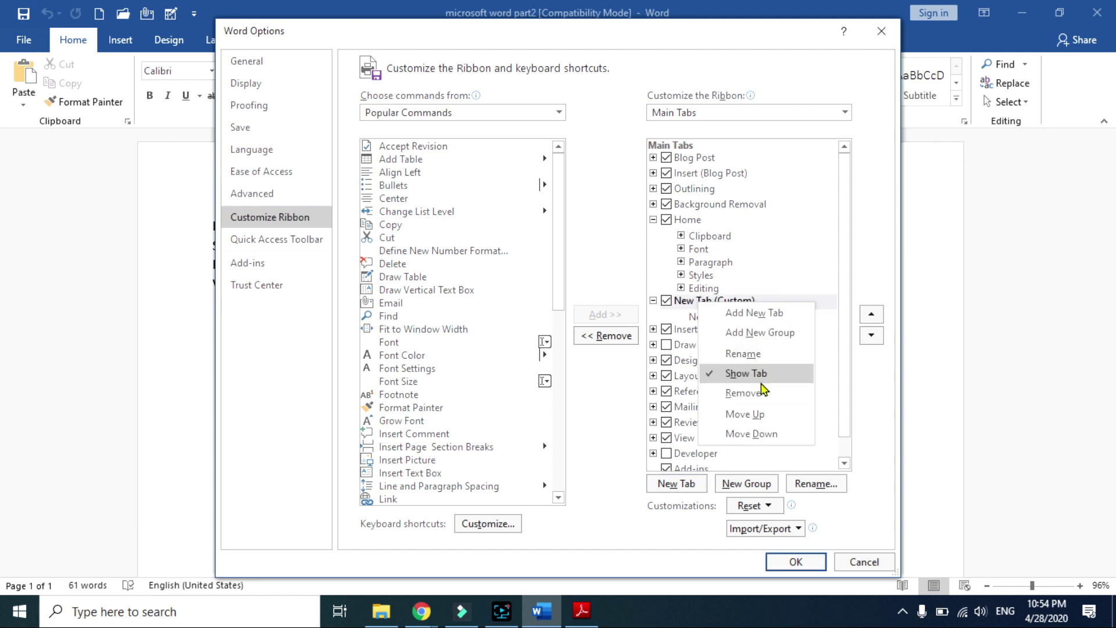
pyautogui.click(754, 354)
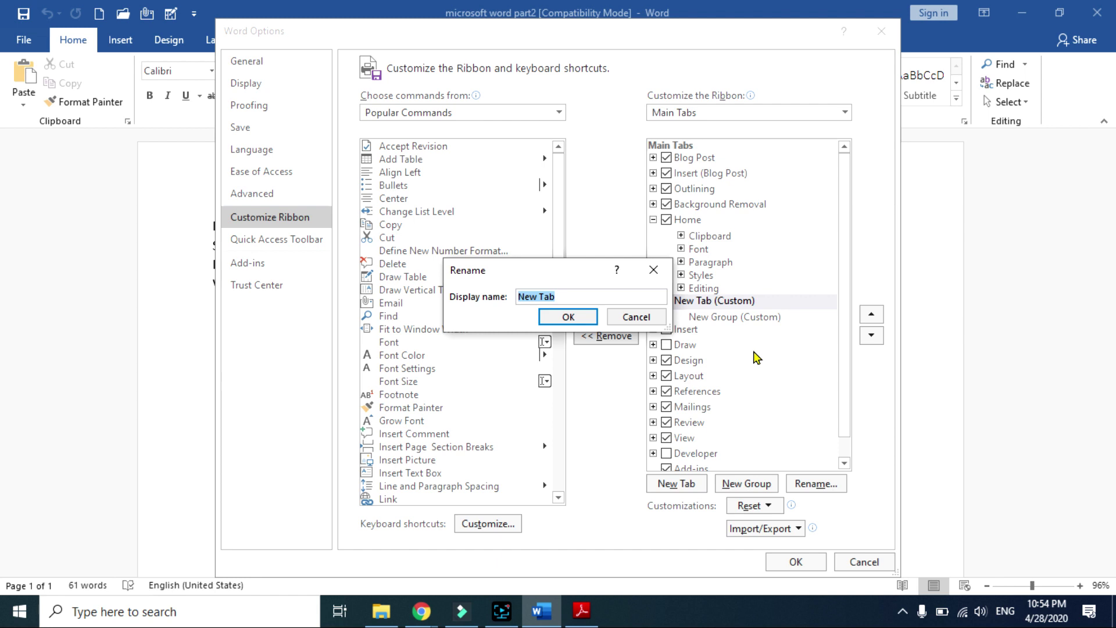
pyautogui.write('Bilal')
pyautogui.click(563, 318)
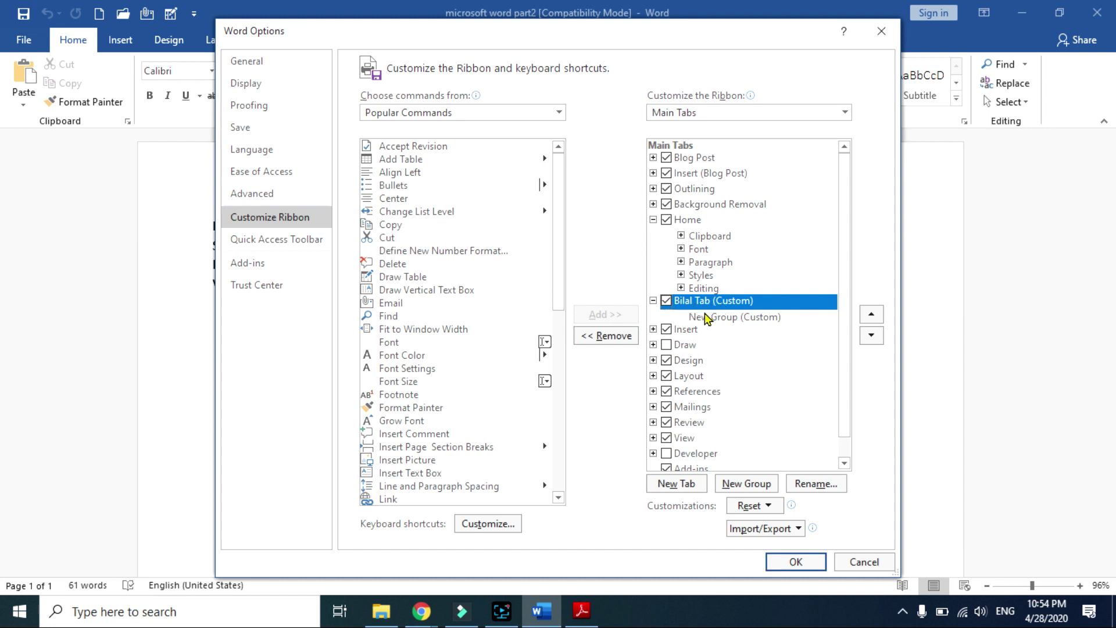
# - Rename the custom tab's New Group to 'important commands'
pyautogui.click(712, 317)
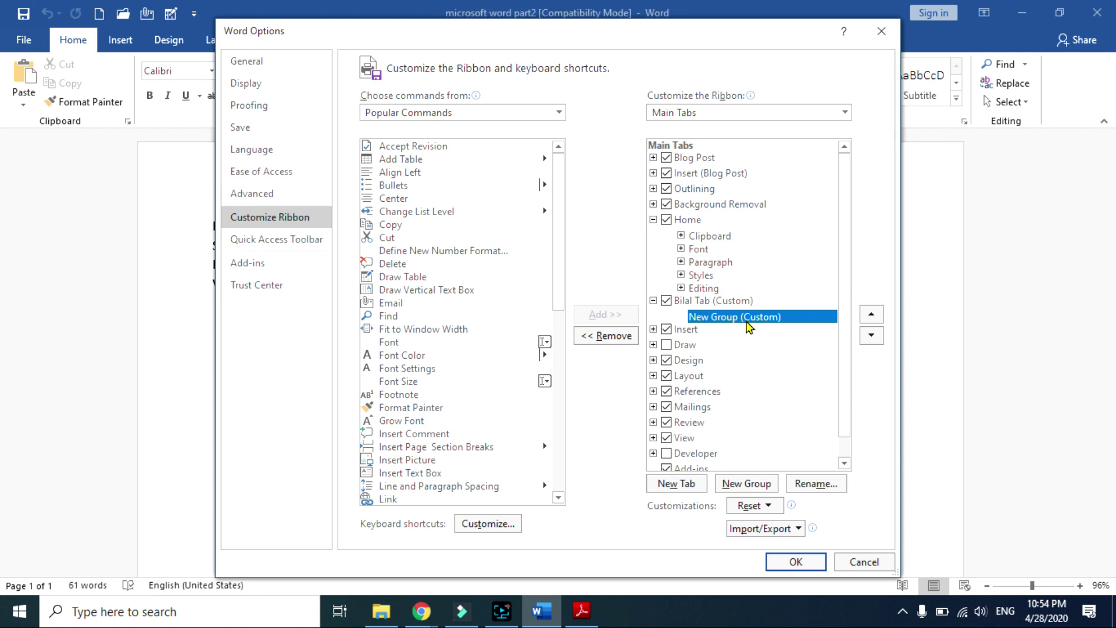
pyautogui.rightClick(748, 328)
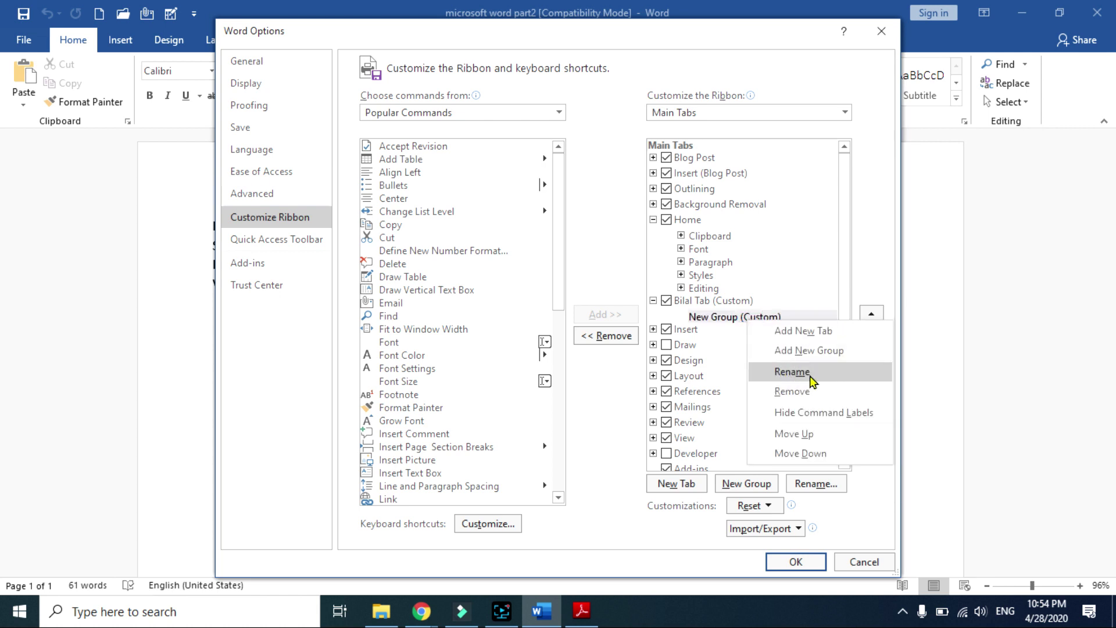
pyautogui.click(791, 372)
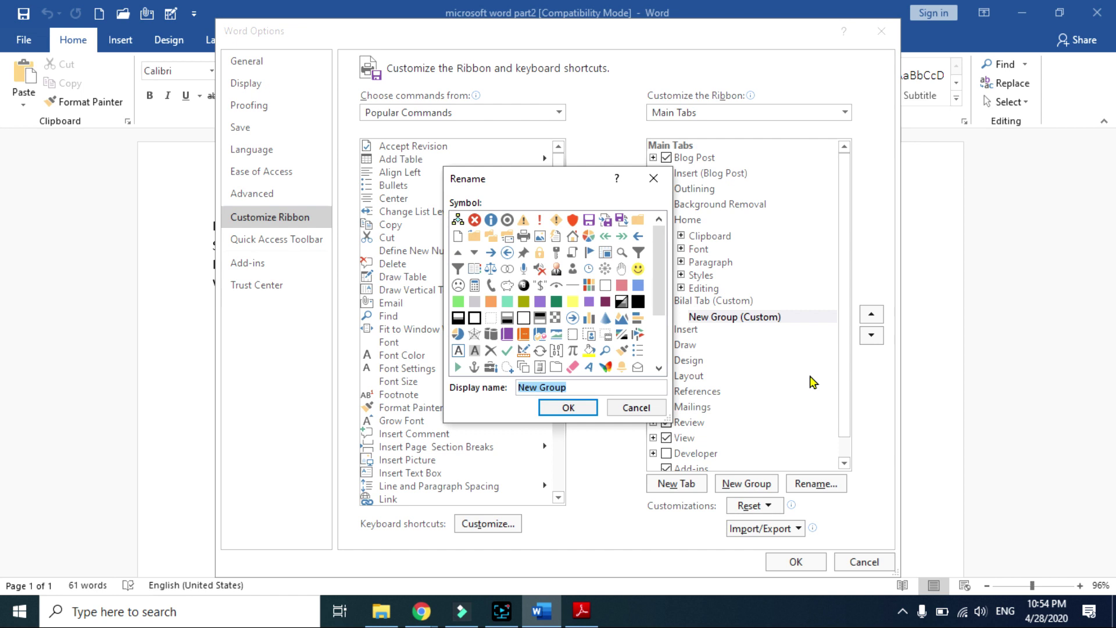
pyautogui.write('important comma')
pyautogui.write('nds')
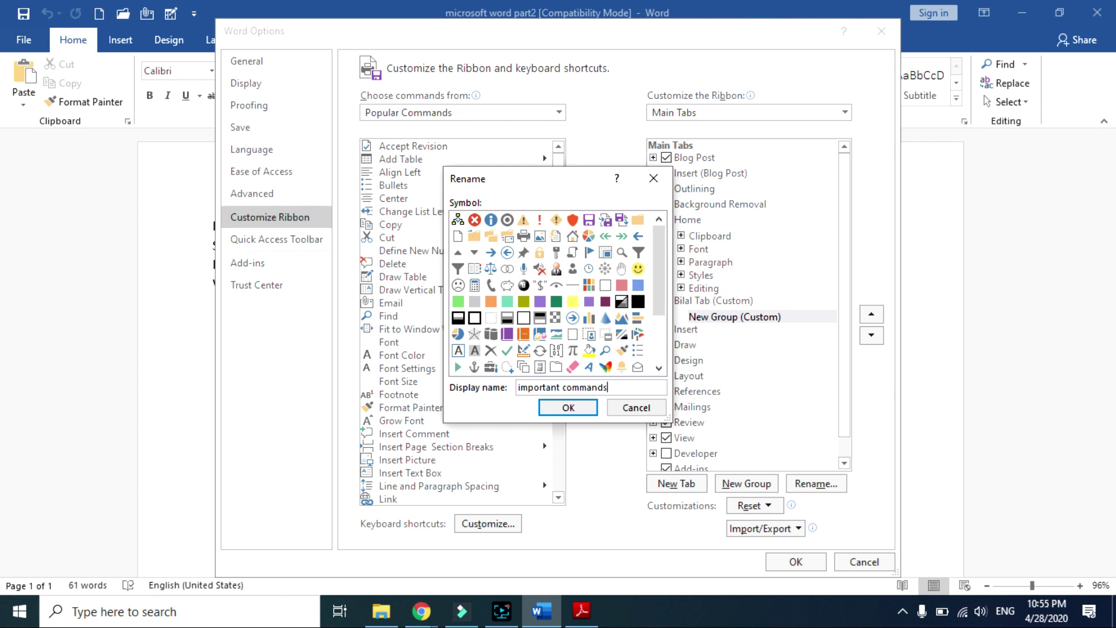
pyautogui.click(569, 407)
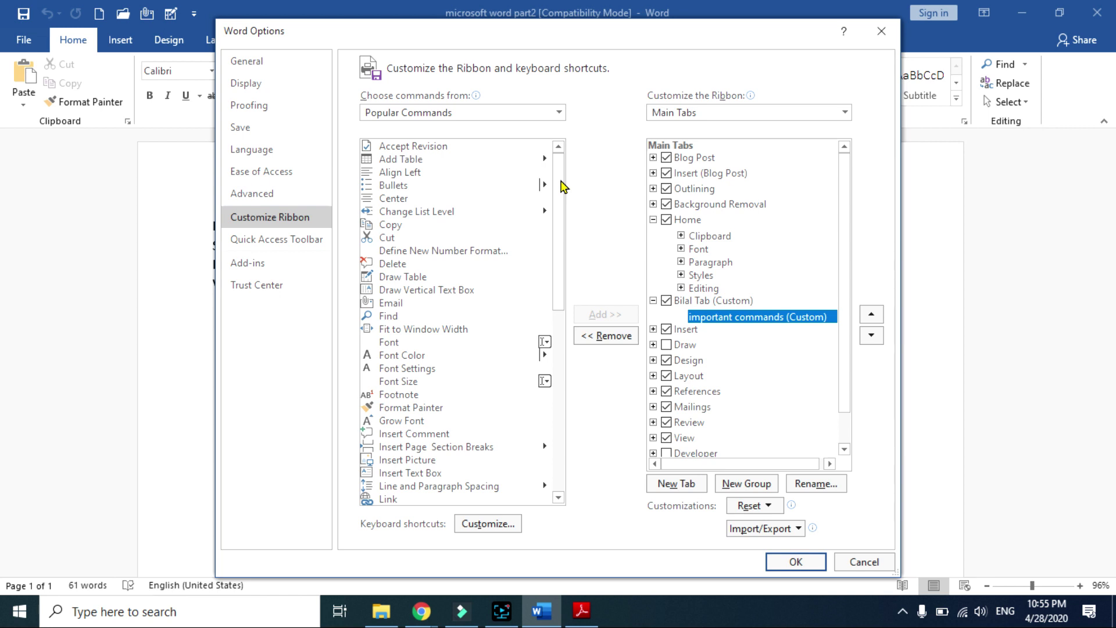
# - Add Font, Font Size, Draw Table and Save As from Popular Commands to the group
pyautogui.moveTo(563, 186)
pyautogui.mouseDown()
pyautogui.moveTo(562, 378)
pyautogui.moveTo(556, 172)
pyautogui.mouseUp()
pyautogui.click(403, 343)
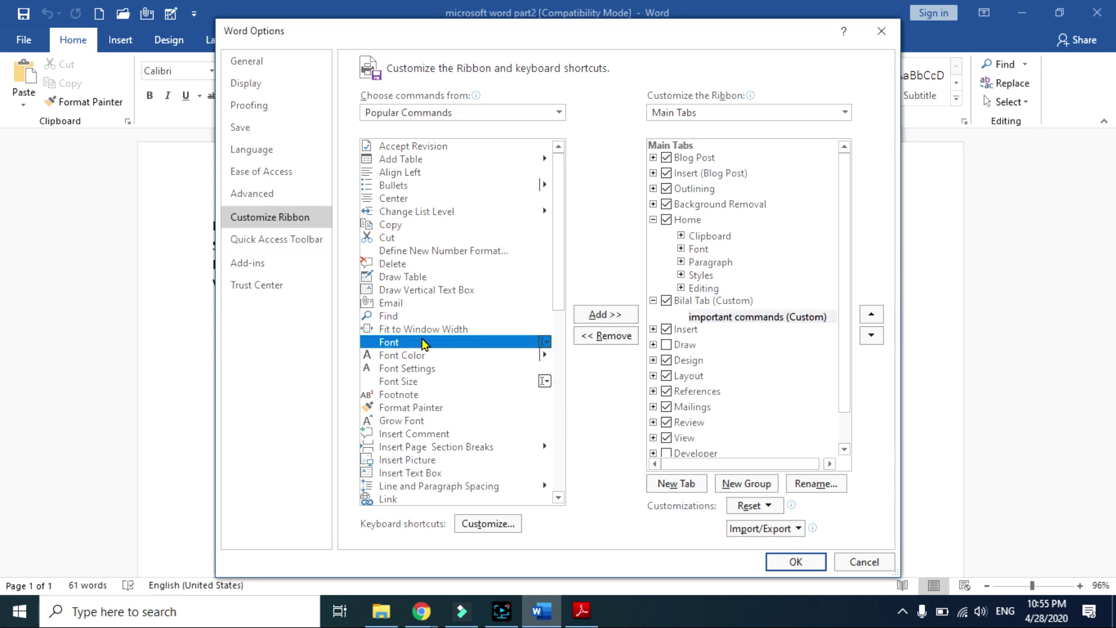
pyautogui.click(605, 316)
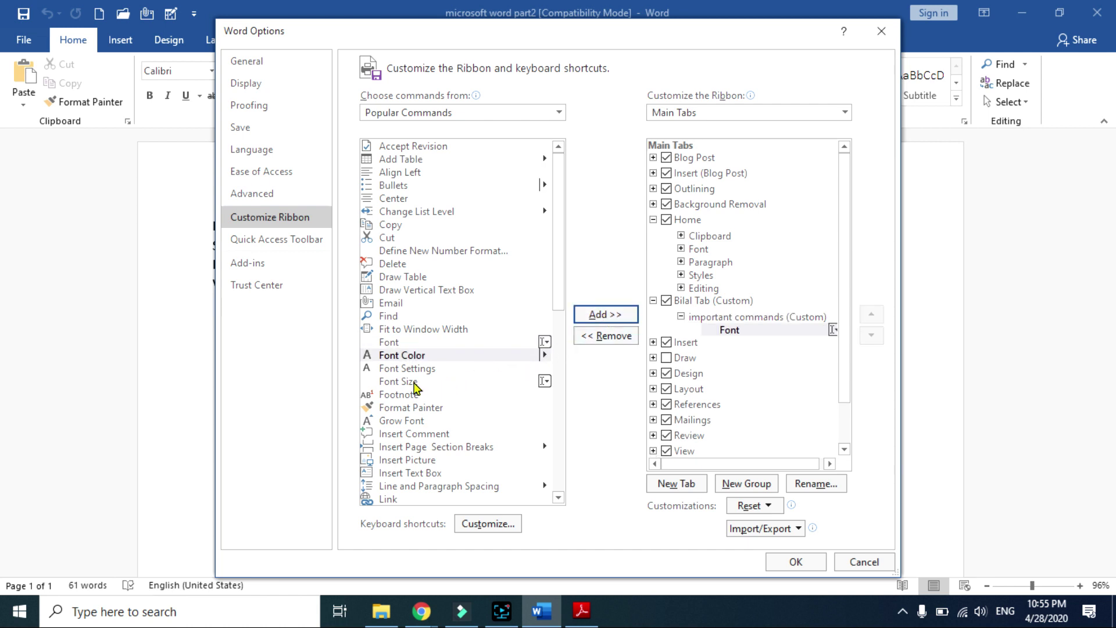
pyautogui.click(413, 382)
pyautogui.click(616, 315)
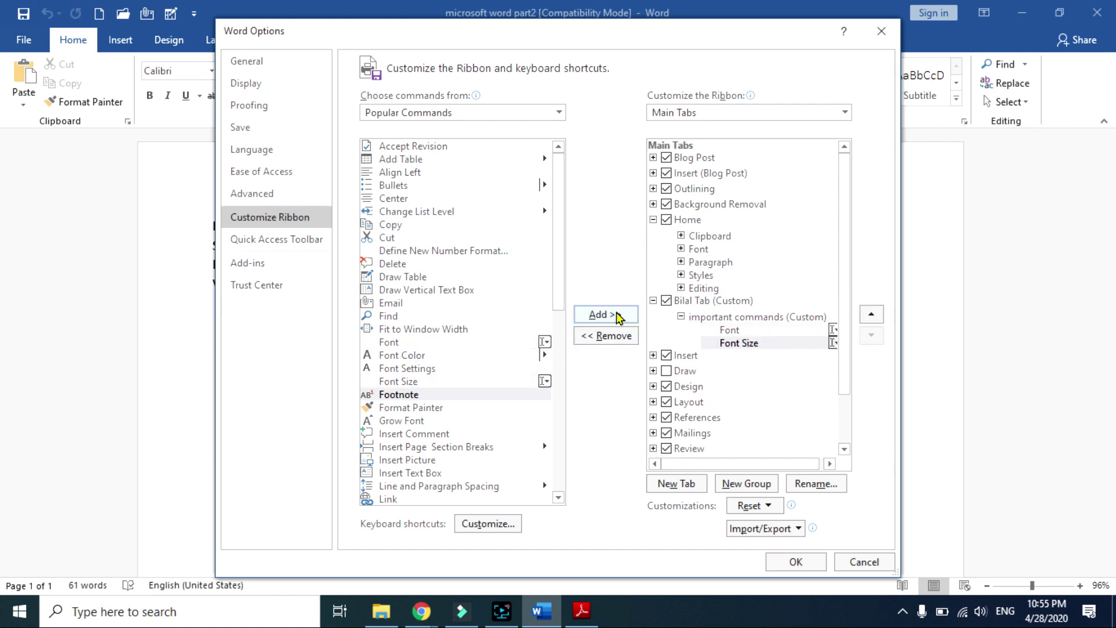
pyautogui.moveTo(561, 290); pyautogui.dragTo(561, 300)
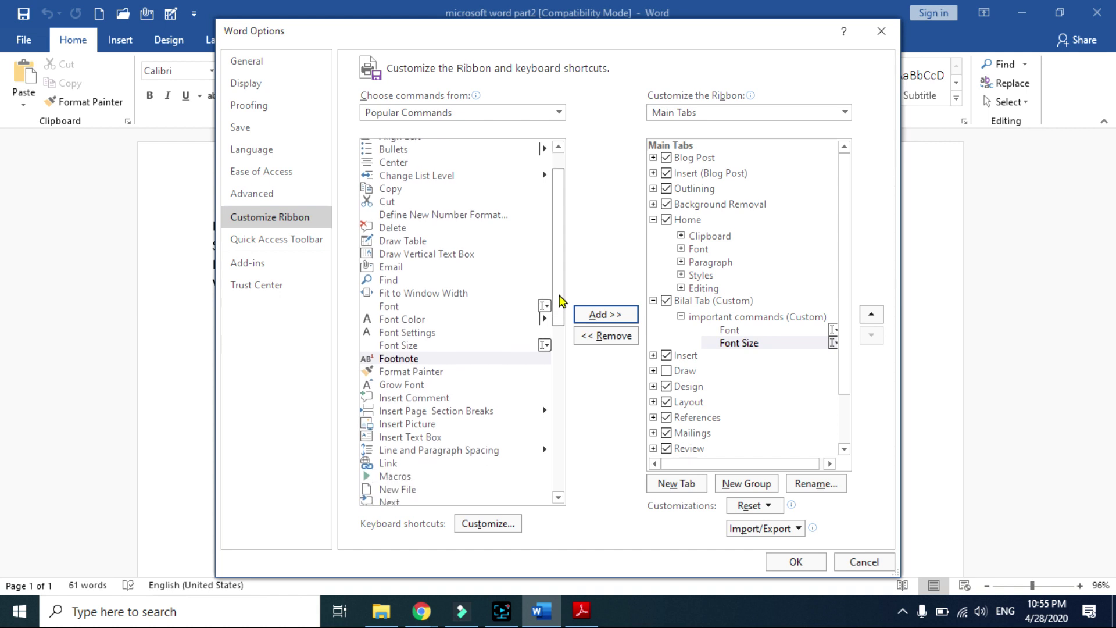
pyautogui.click(404, 243)
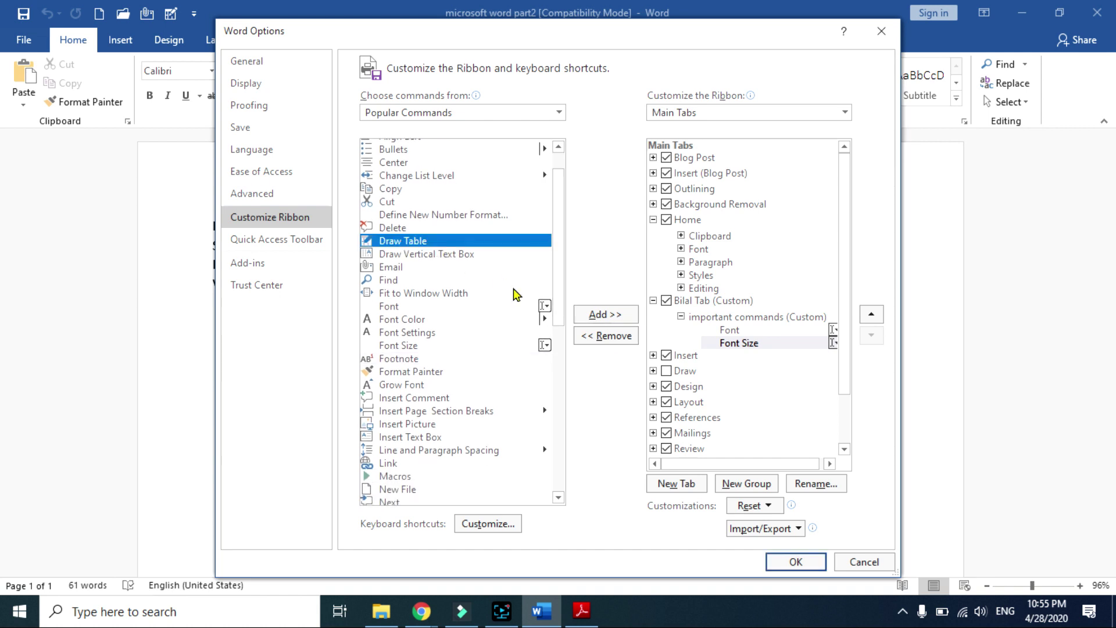
pyautogui.click(602, 314)
pyautogui.moveTo(562, 267); pyautogui.dragTo(567, 379)
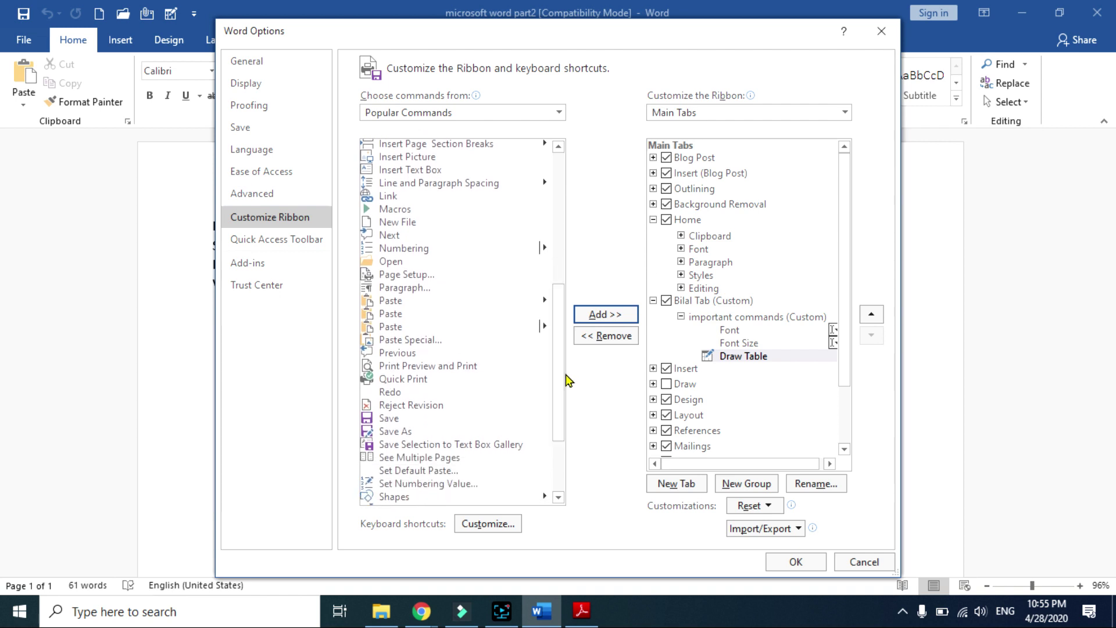
pyautogui.click(407, 432)
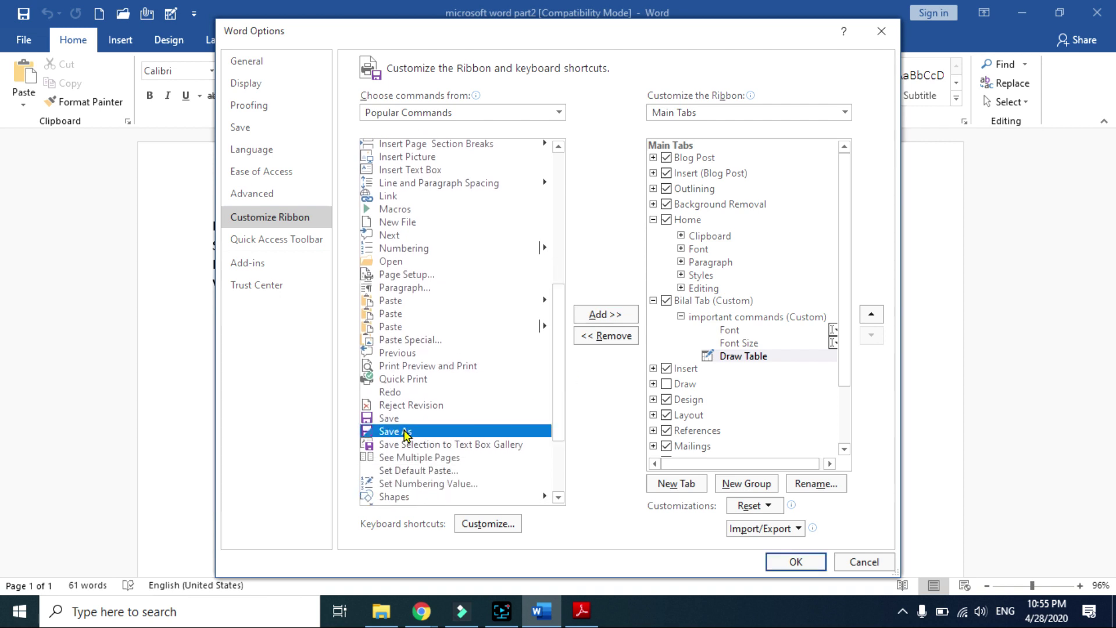
pyautogui.click(612, 317)
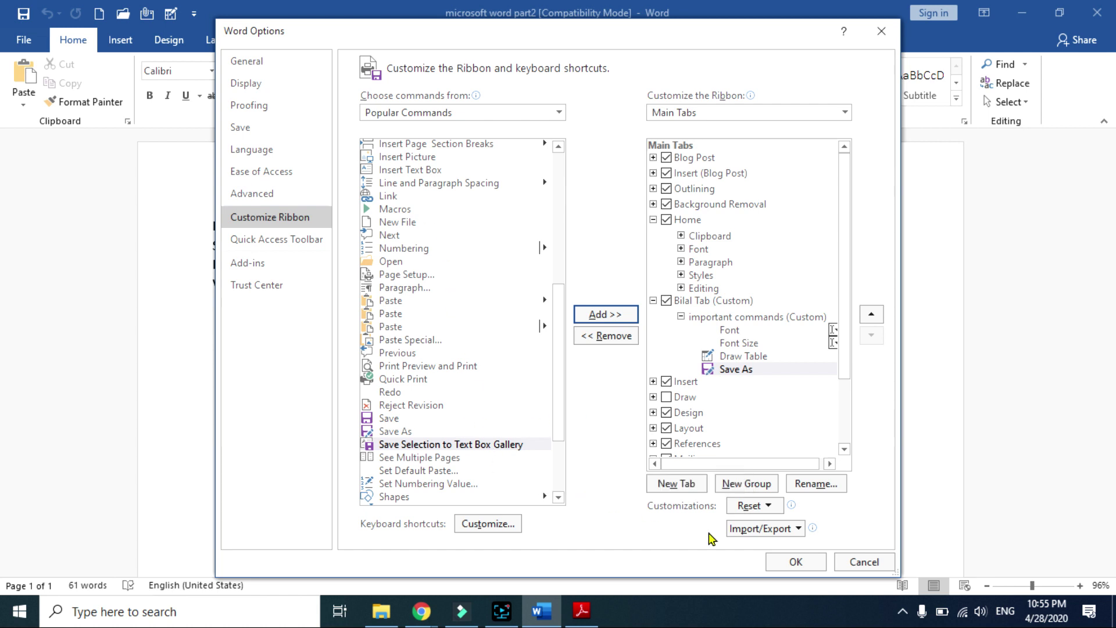
# - Apply the ribbon changes and display the custom tab's important commands group
pyautogui.click(794, 562)
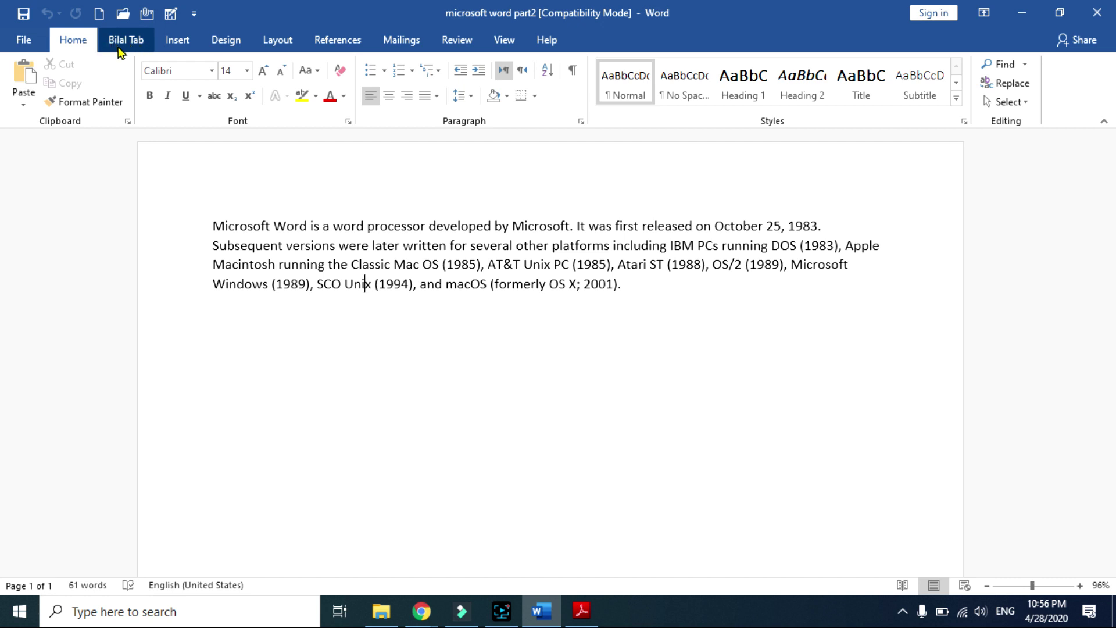
pyautogui.click(121, 53)
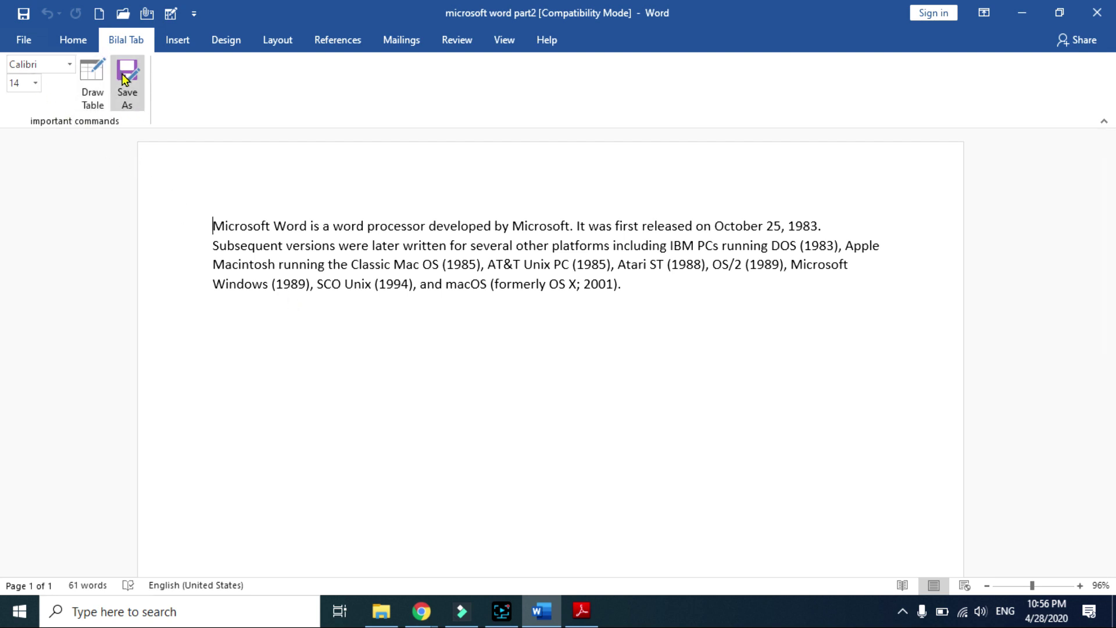
pyautogui.click(359, 307)
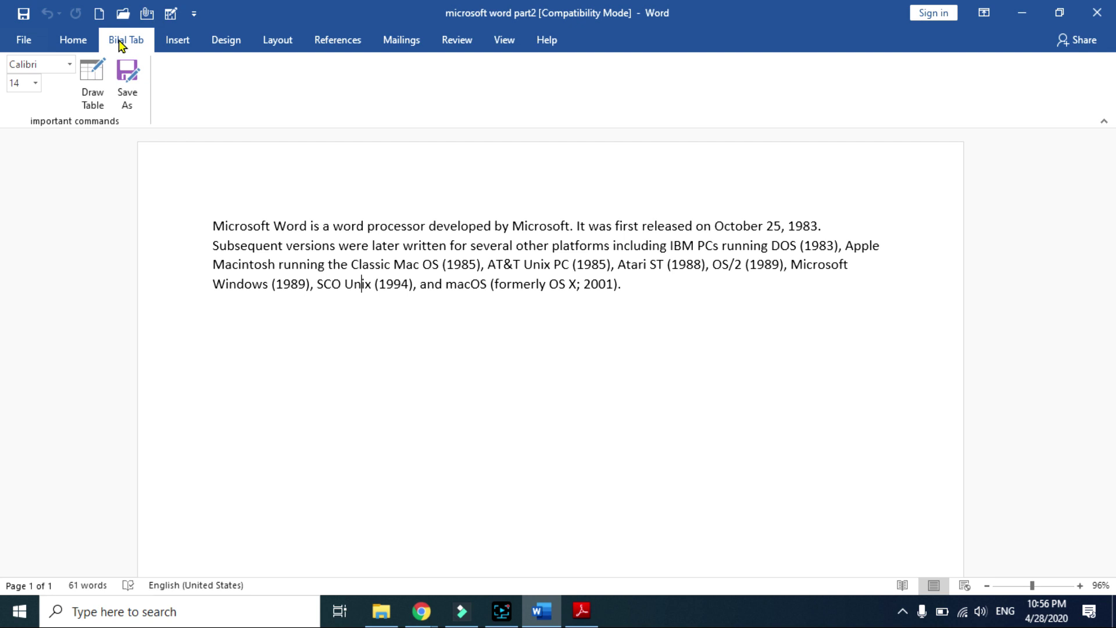
# - Remove the custom tab in Customize Ribbon and apply the change
pyautogui.click(23, 40)
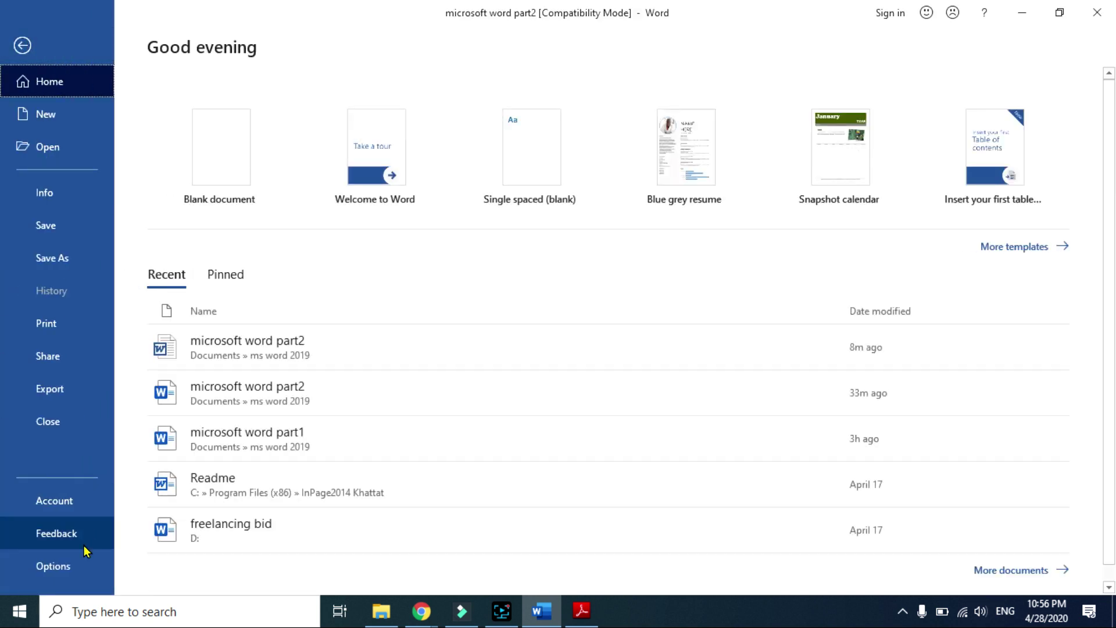
pyautogui.press('Escape')
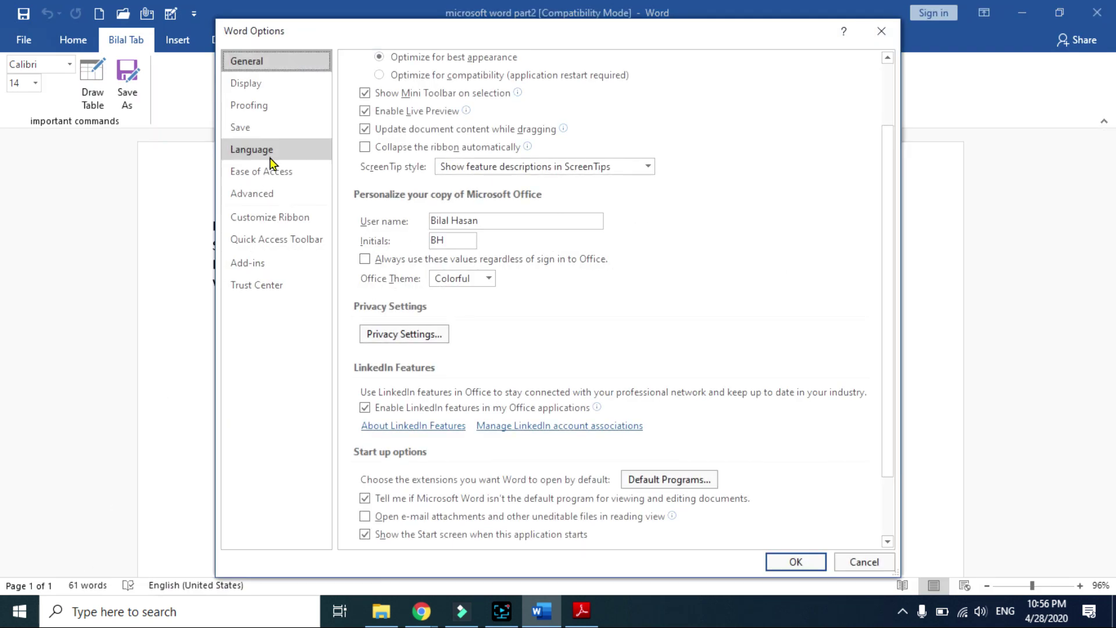
pyautogui.click(284, 219)
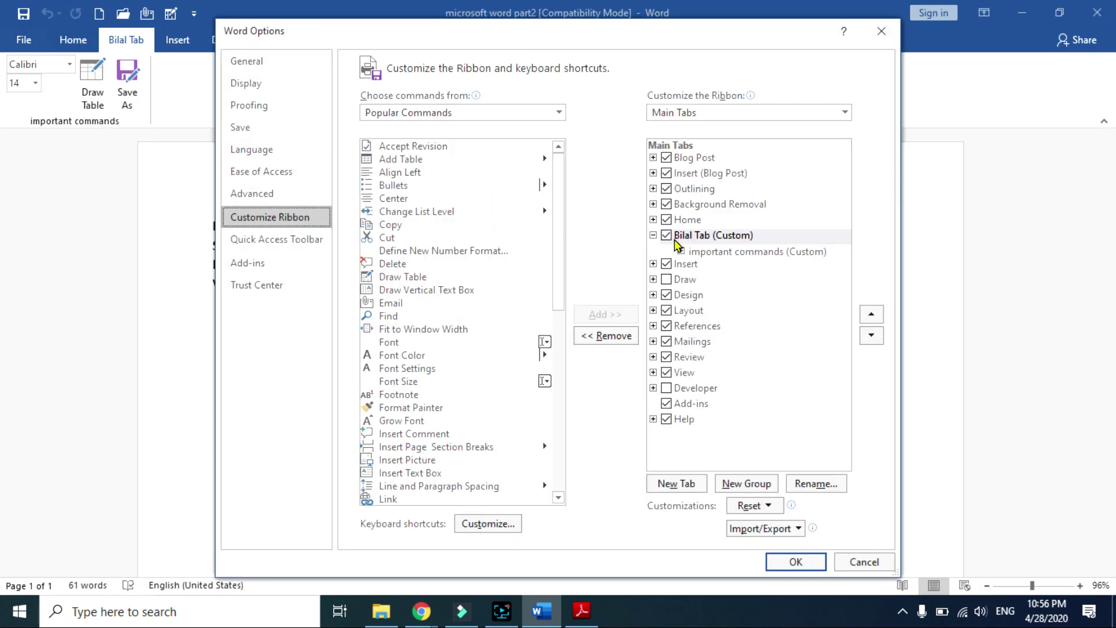
pyautogui.click(693, 239)
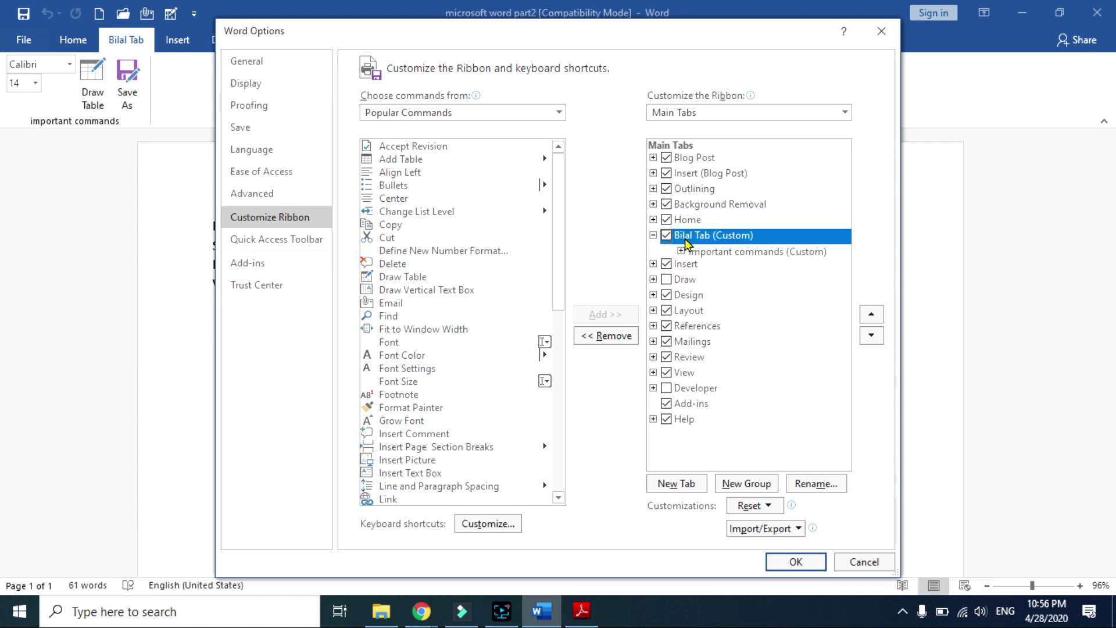
pyautogui.click(614, 343)
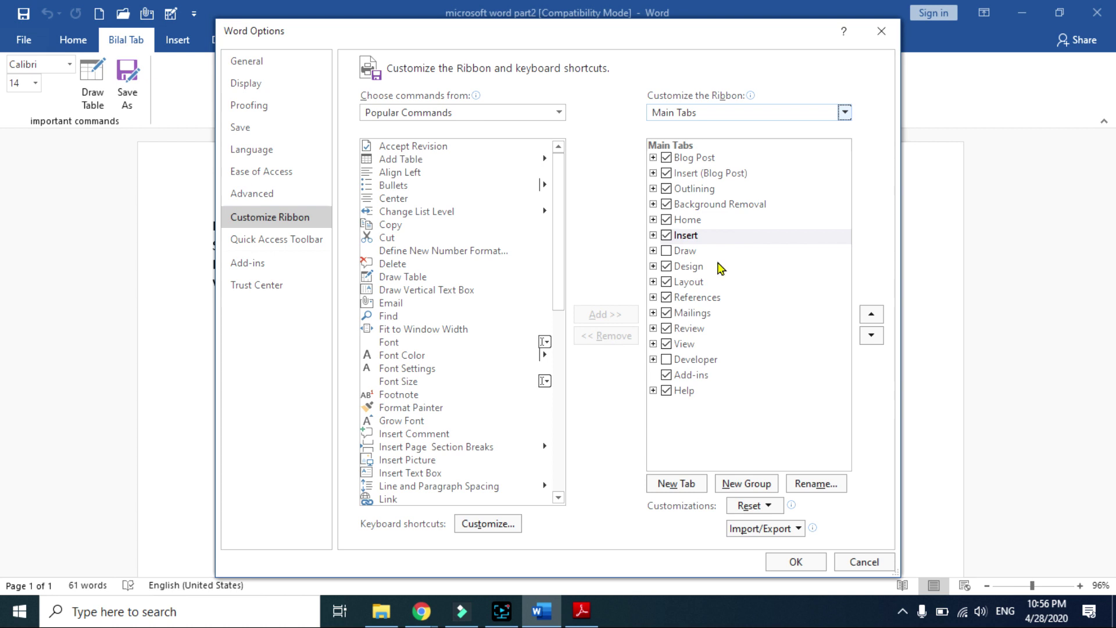
pyautogui.click(799, 563)
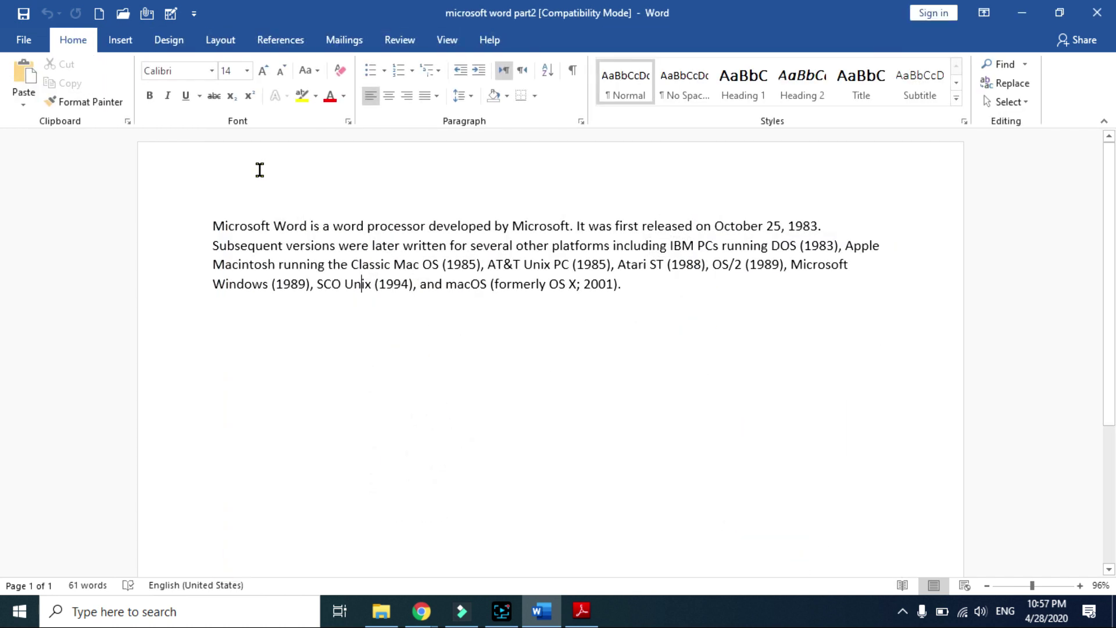